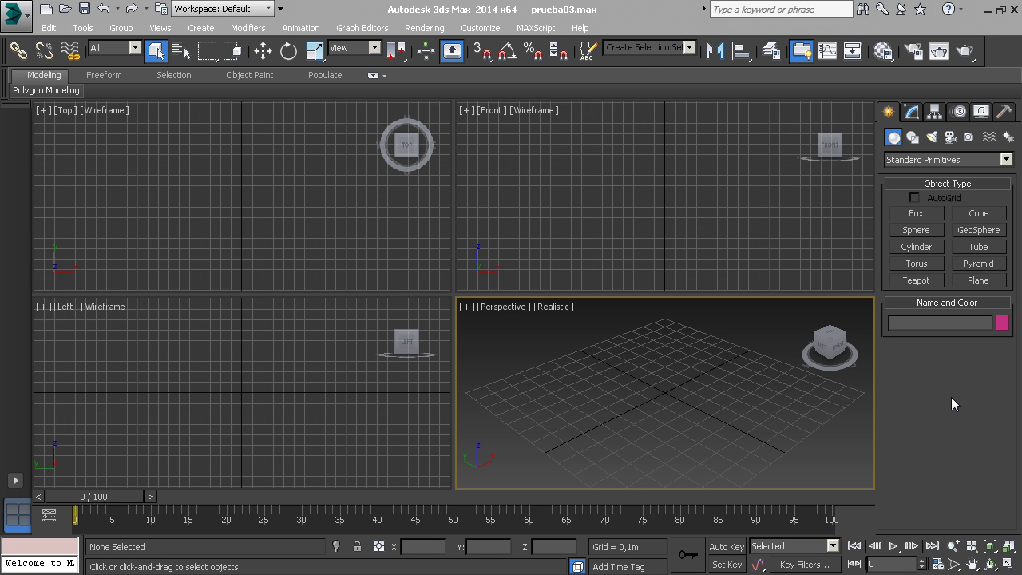
Step: Open Units Setup from the Customize menu, try Generic Units, then return to Metric
click(480, 28)
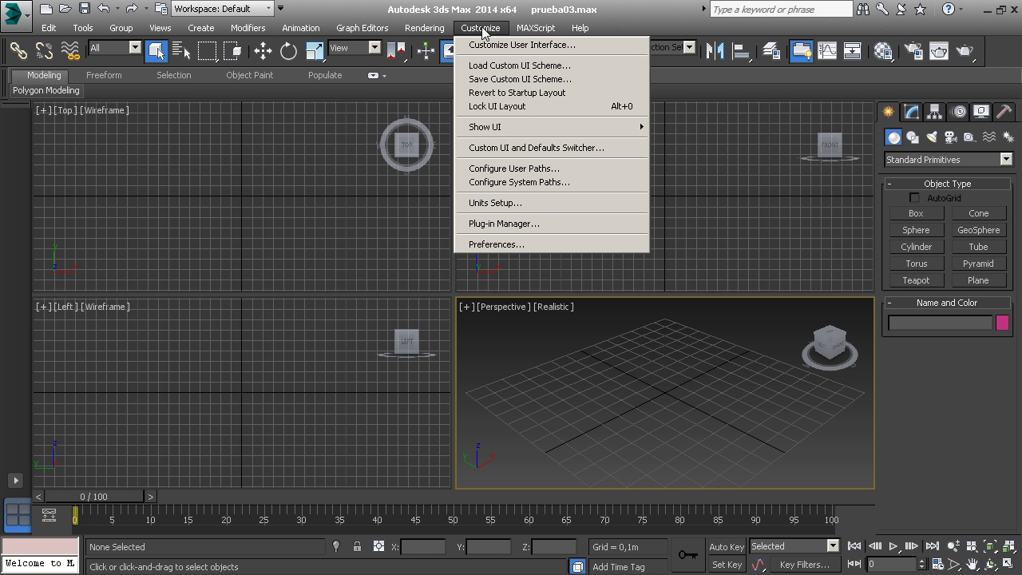
click(540, 206)
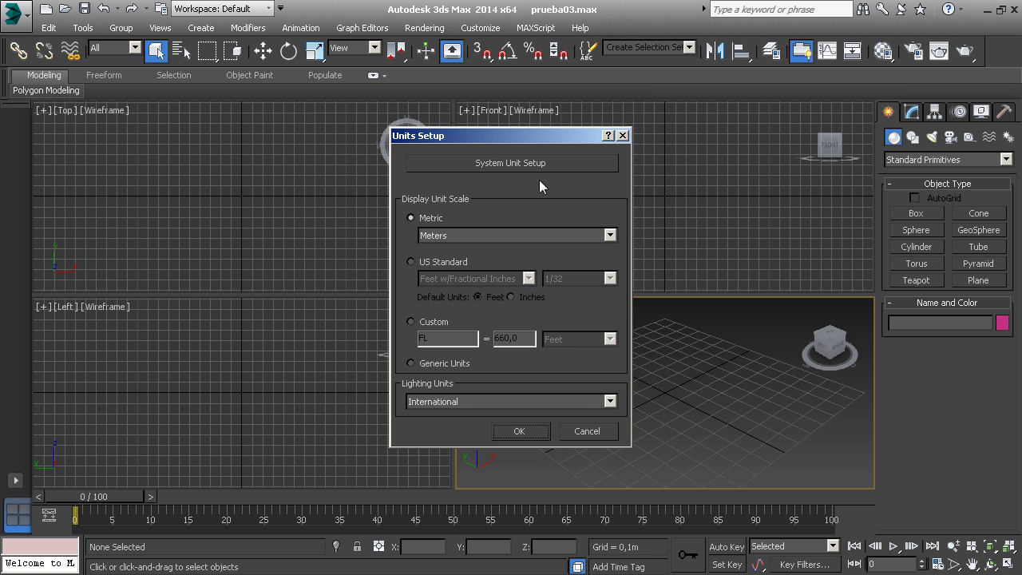
drag(534, 138, 535, 130)
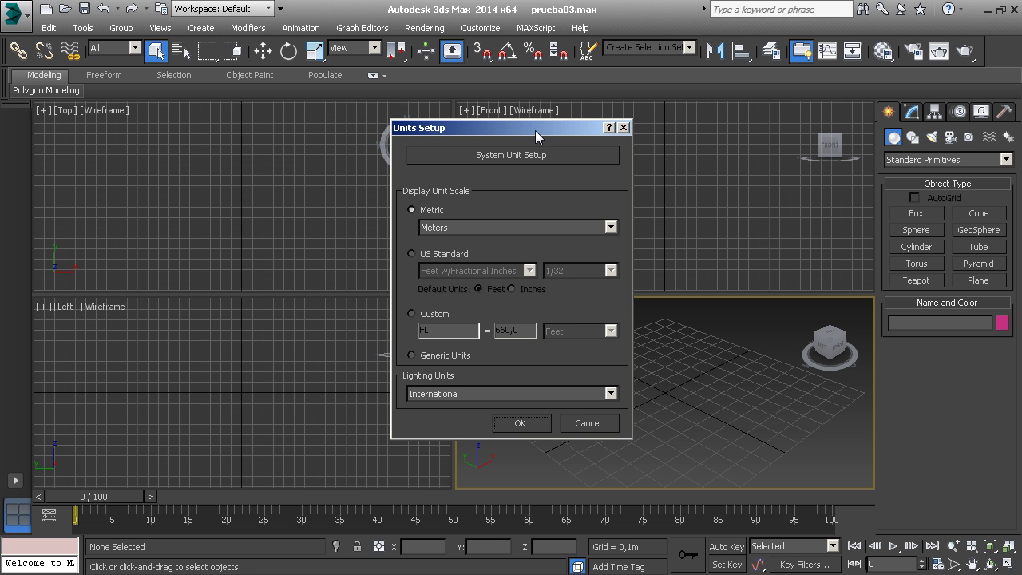
click(526, 357)
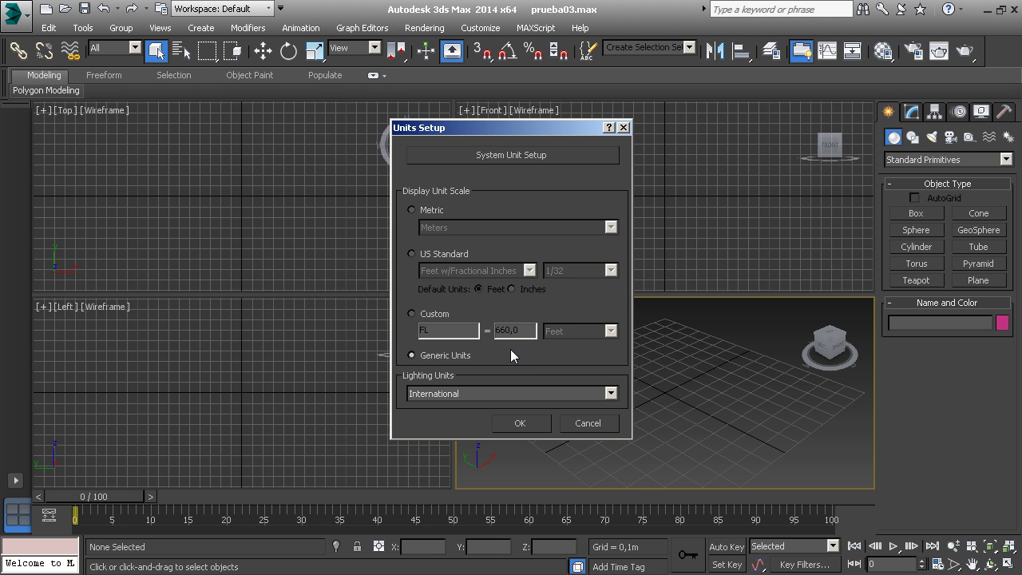
click(413, 209)
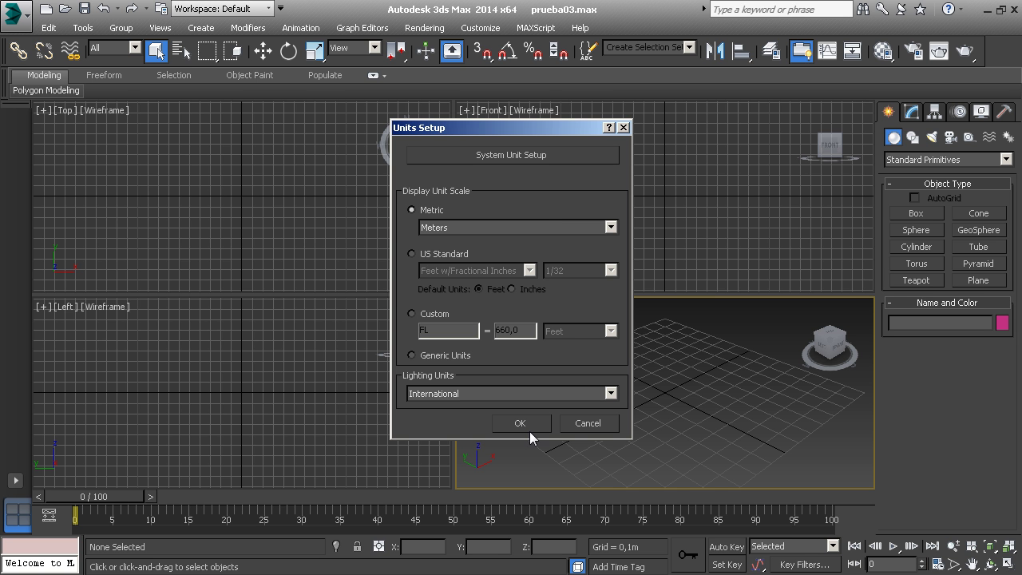
Step: Open System Unit Setup next to Units Setup, showing 1 Unit = 1,0 Centimeters
drag(538, 127, 367, 128)
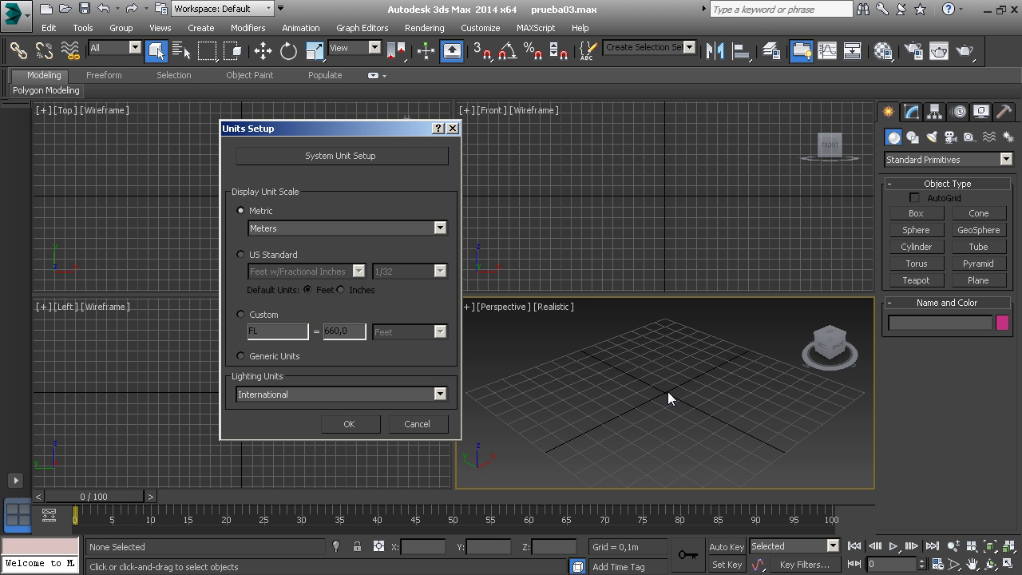
click(364, 158)
drag(381, 190, 561, 178)
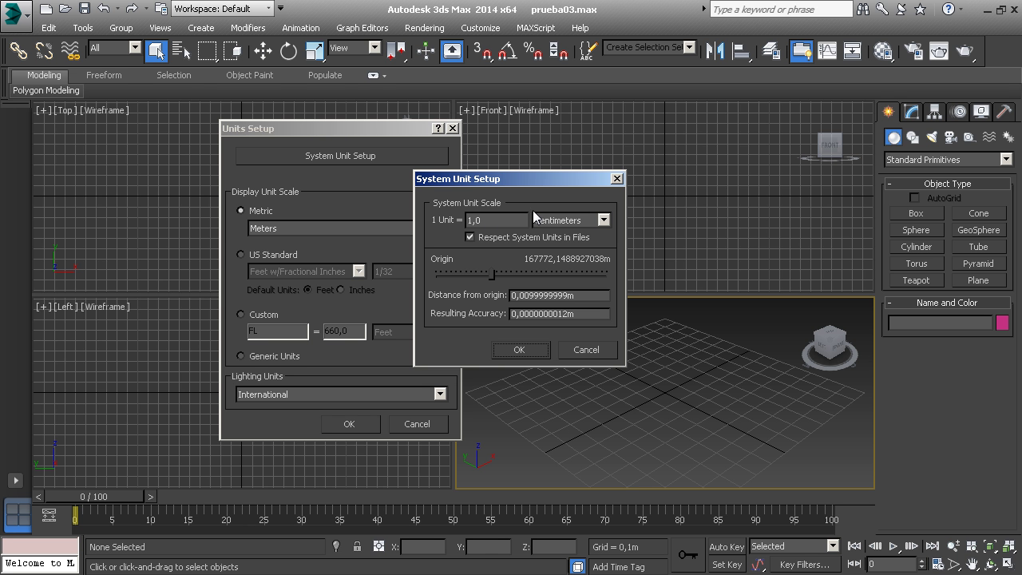
Step: Keep the system unit at 1 Unit = 1,0 Centimeters and confirm it
click(471, 221)
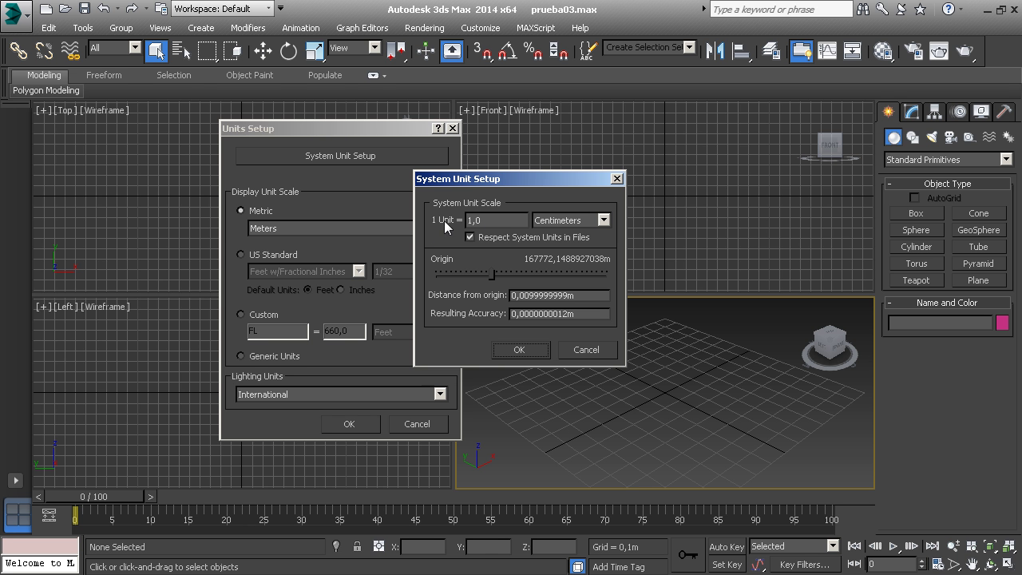
click(604, 223)
click(607, 201)
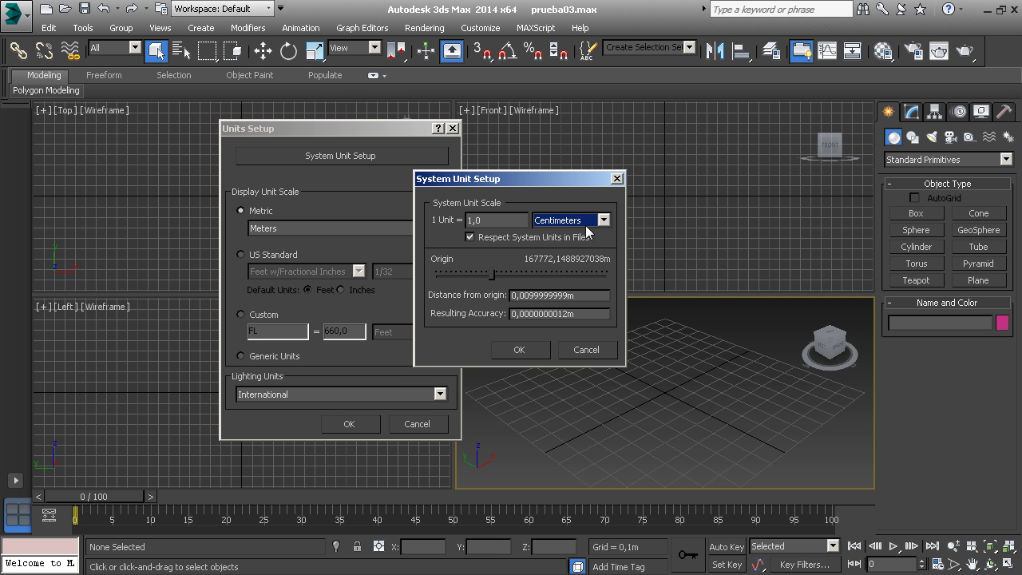
double_click(492, 224)
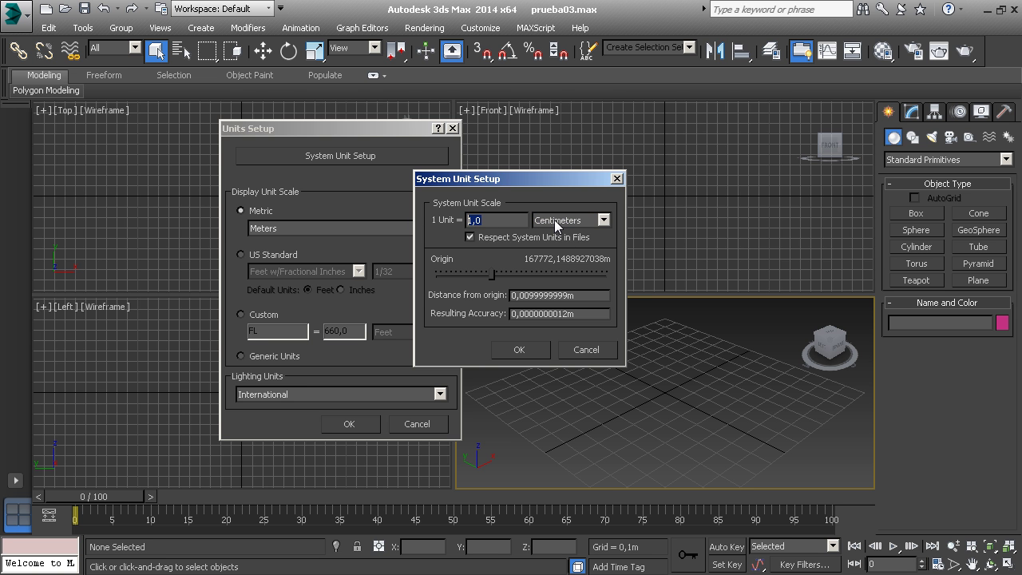
click(540, 357)
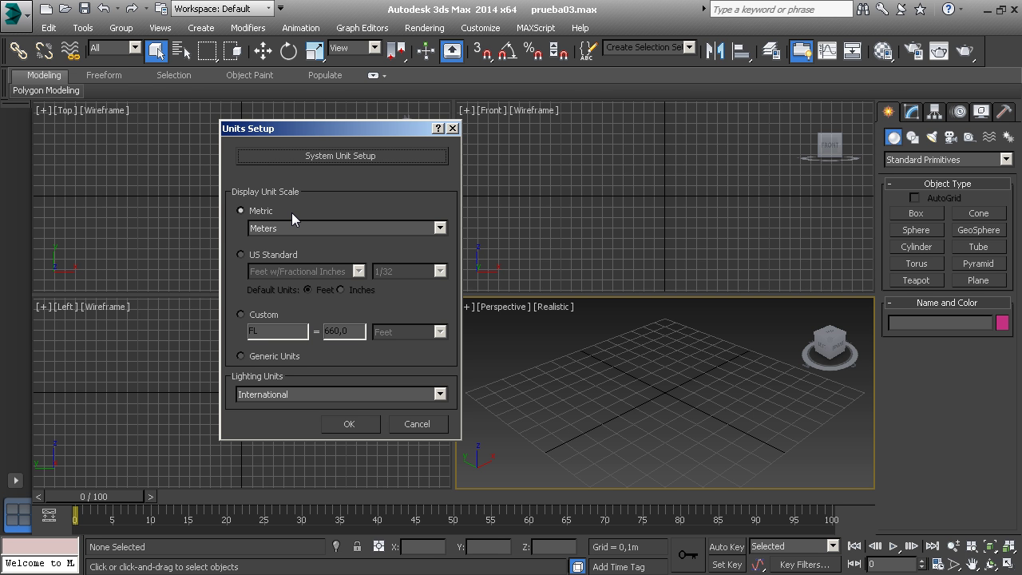
Step: Set the Metric display units to Centimeters and apply, giving a 10,0cm grid spacing
click(316, 229)
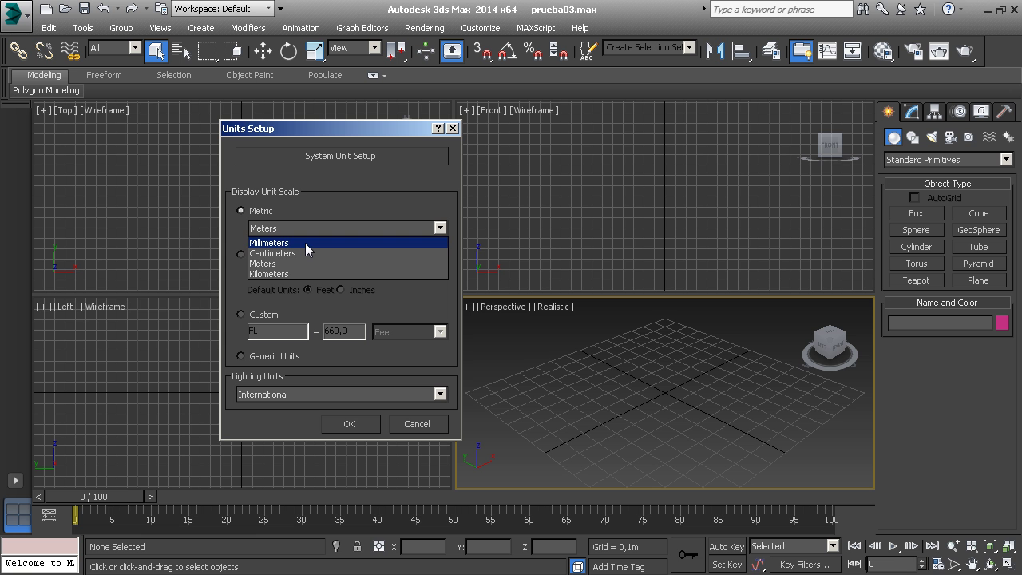
click(304, 253)
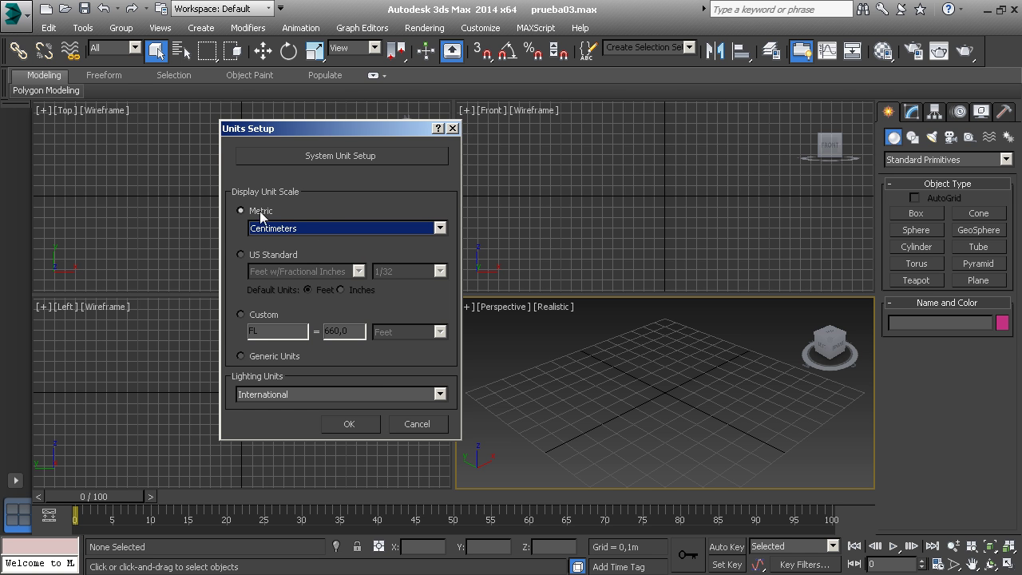
click(356, 427)
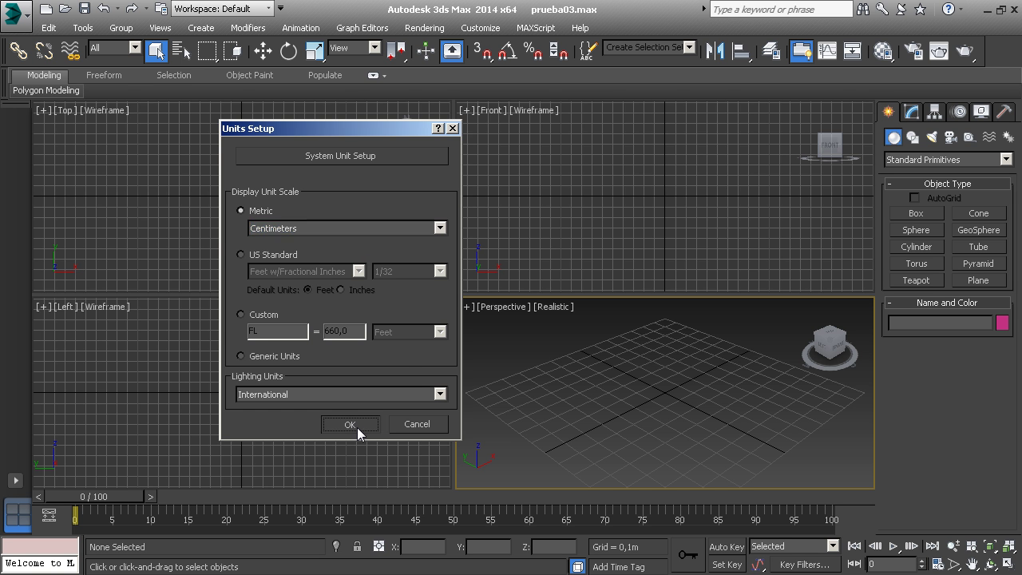